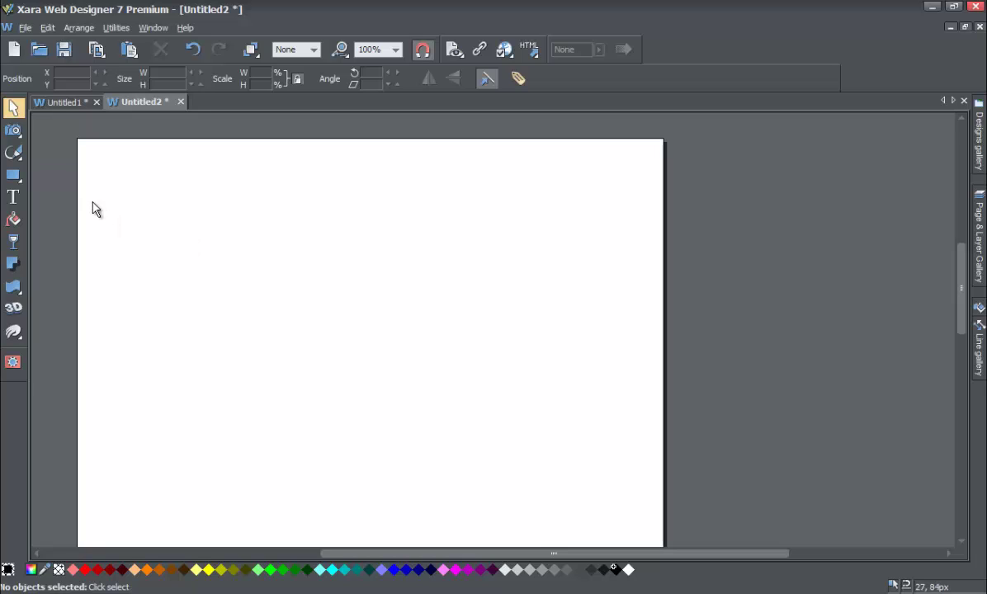
- Reveal the Freehand tool's flyout showing the Straight line tool on the blank page
mouse_move(13, 160)
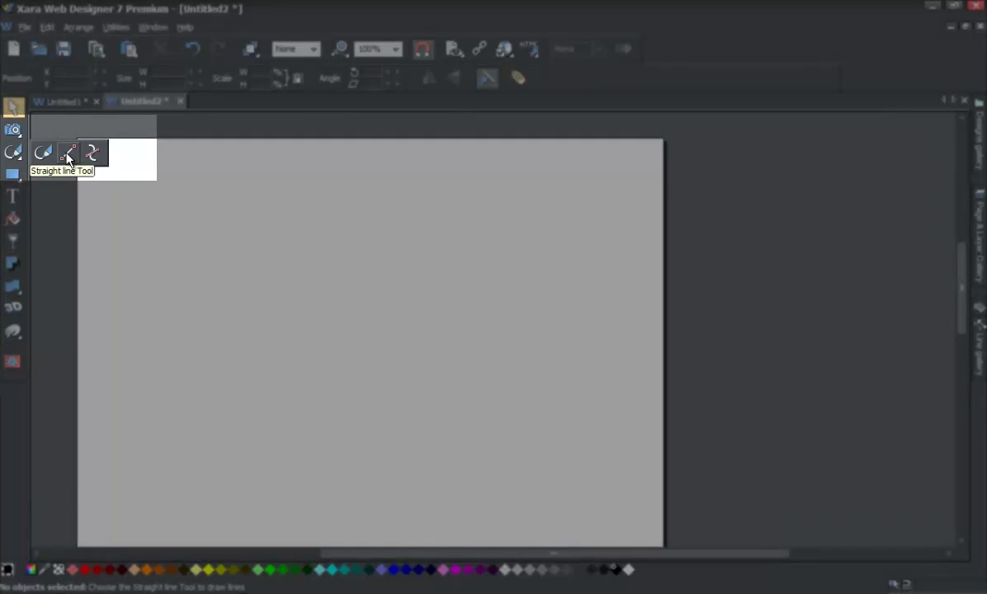
- Select the Straight line tool from the Freehand flyout
click(67, 155)
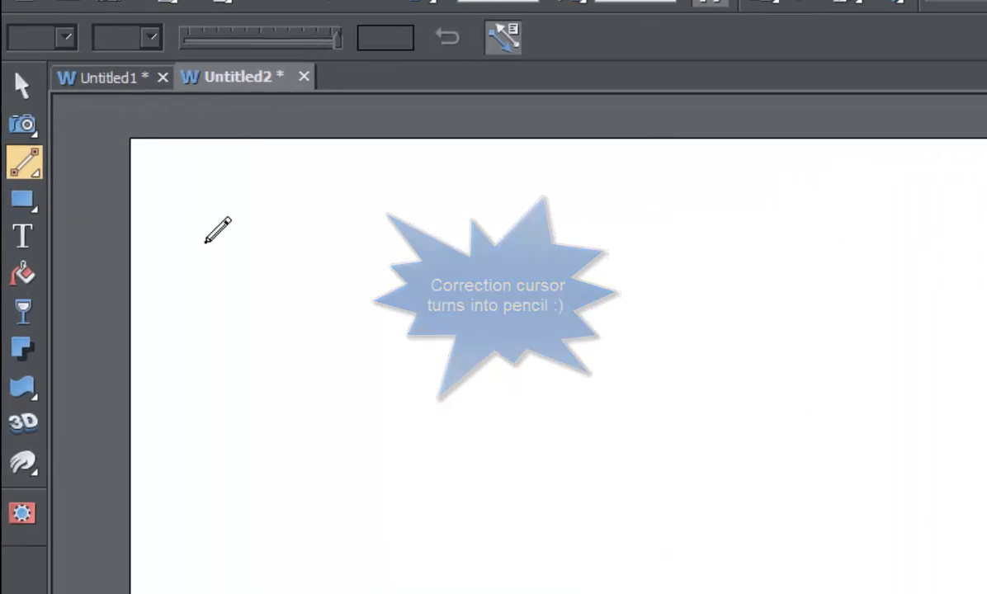
- Draw a short horizontal straight line near the top-left of the page
drag(205, 243, 441, 243)
- Draw another line, swinging its end around until it lies horizontal across the upper-left
drag(408, 348, 330, 393)
drag(293, 454, 478, 245)
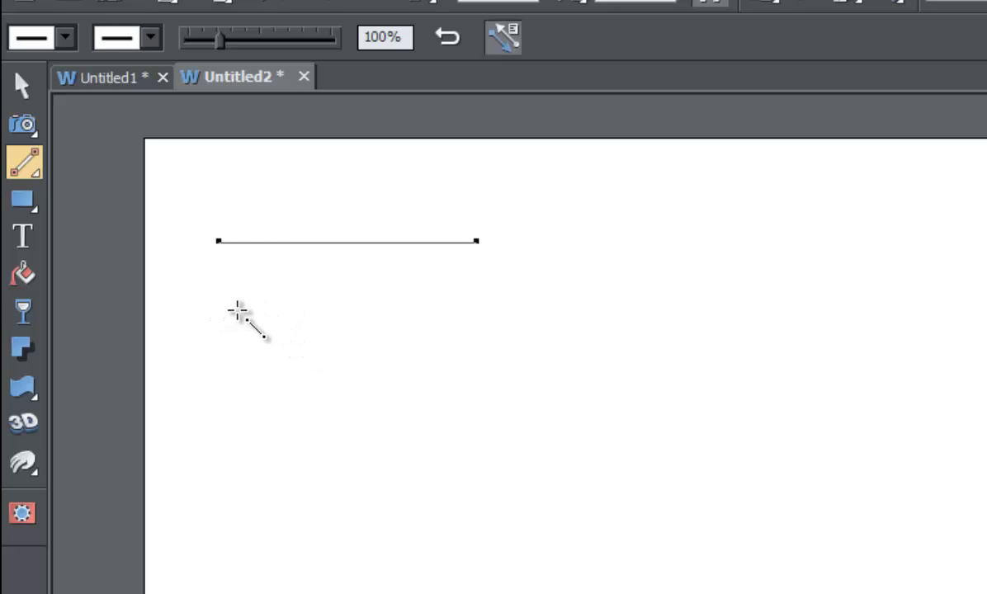
- Draw sloping and steep straight lines across the middle and lower left of the page
drag(261, 347, 629, 417)
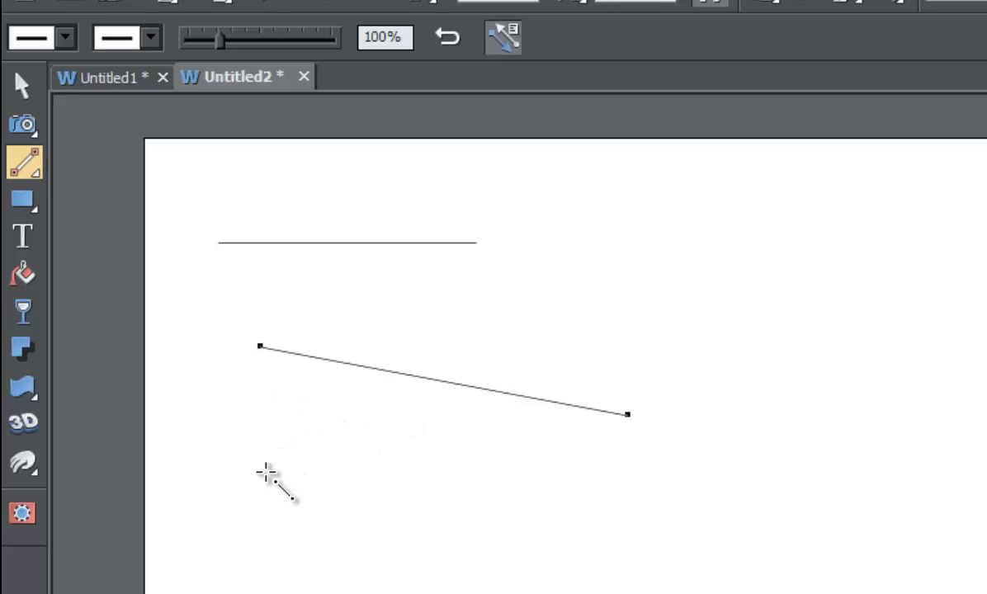
drag(267, 472, 669, 590)
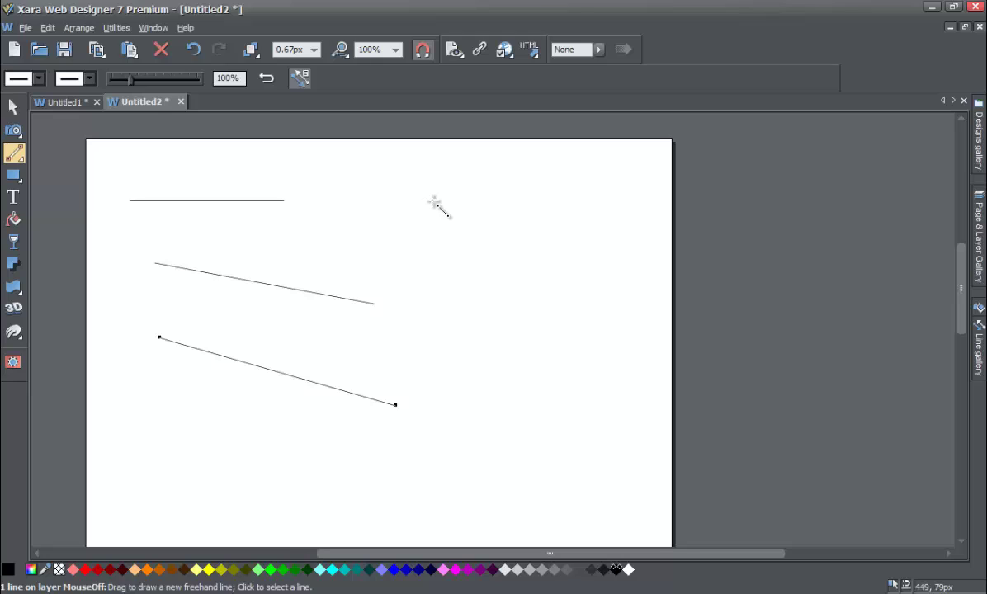
drag(432, 201, 439, 207)
drag(512, 340, 513, 417)
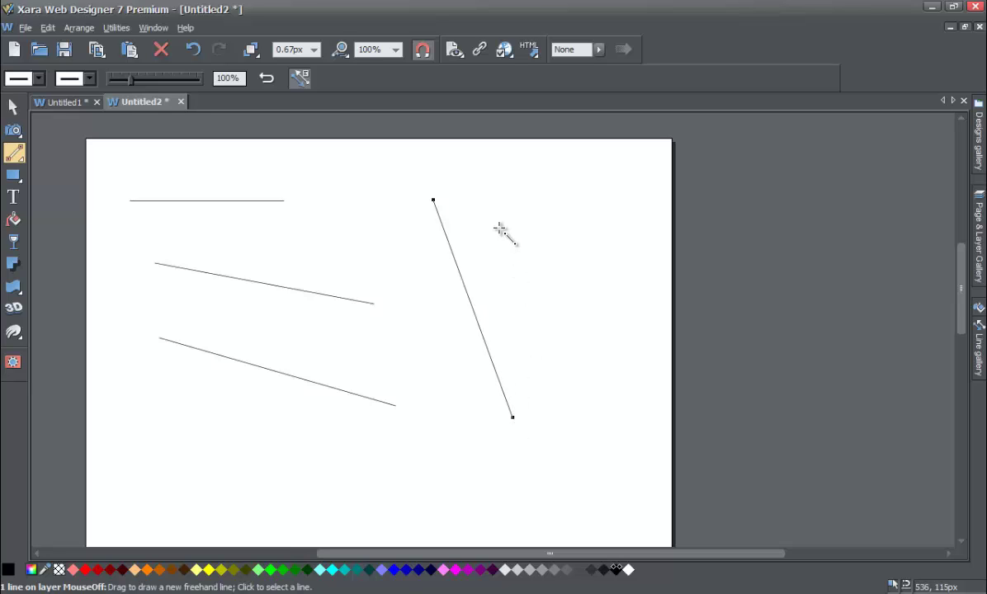
drag(502, 216, 540, 315)
drag(558, 358, 557, 358)
drag(376, 219, 459, 335)
drag(469, 375, 313, 476)
drag(126, 395, 289, 428)
- Add more lines near the bottom, right edge, top and left side of the page
drag(398, 442, 562, 443)
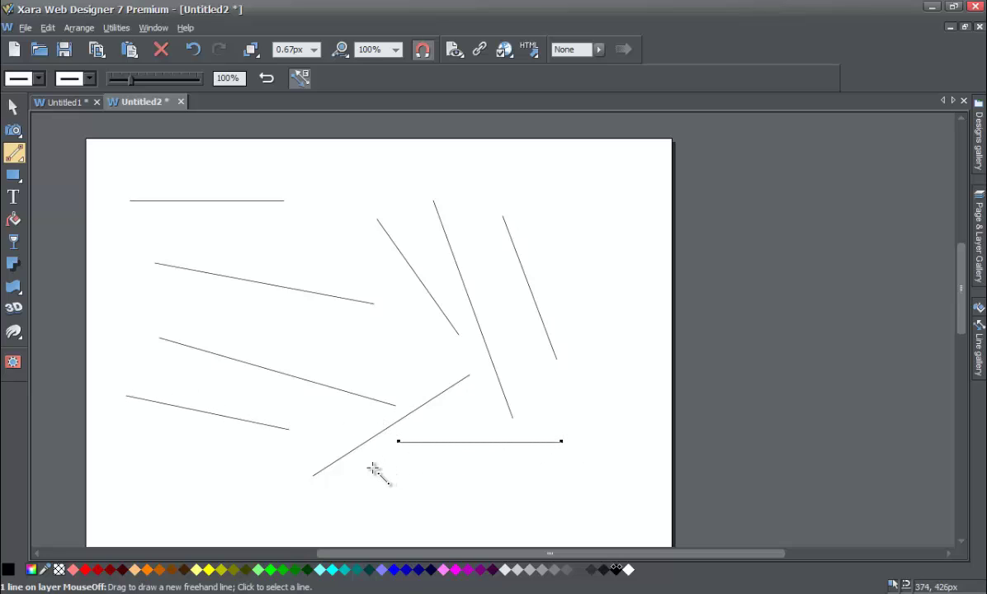
drag(365, 470, 529, 477)
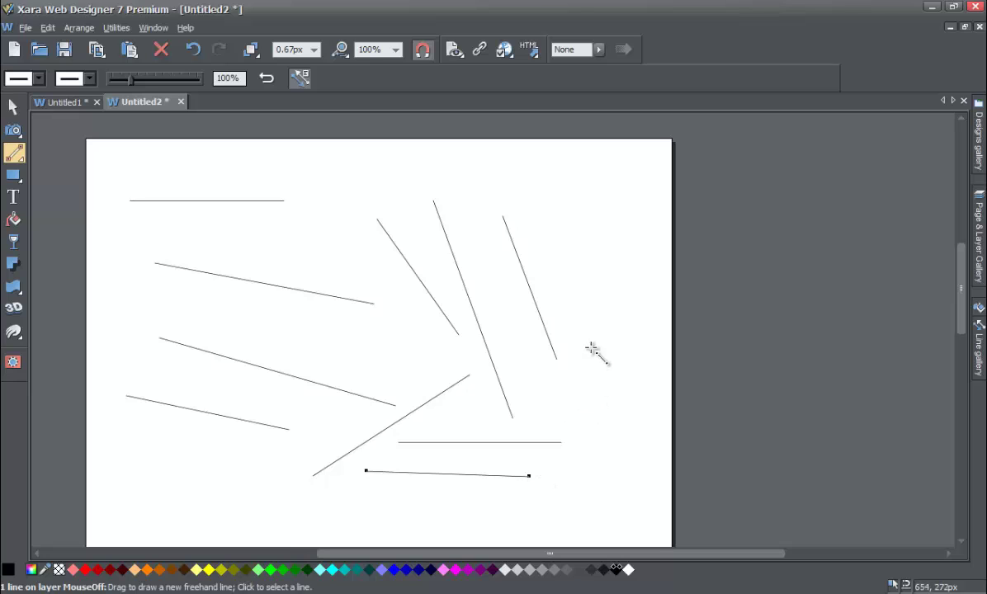
drag(593, 341, 620, 473)
drag(590, 278, 471, 172)
drag(278, 253, 447, 168)
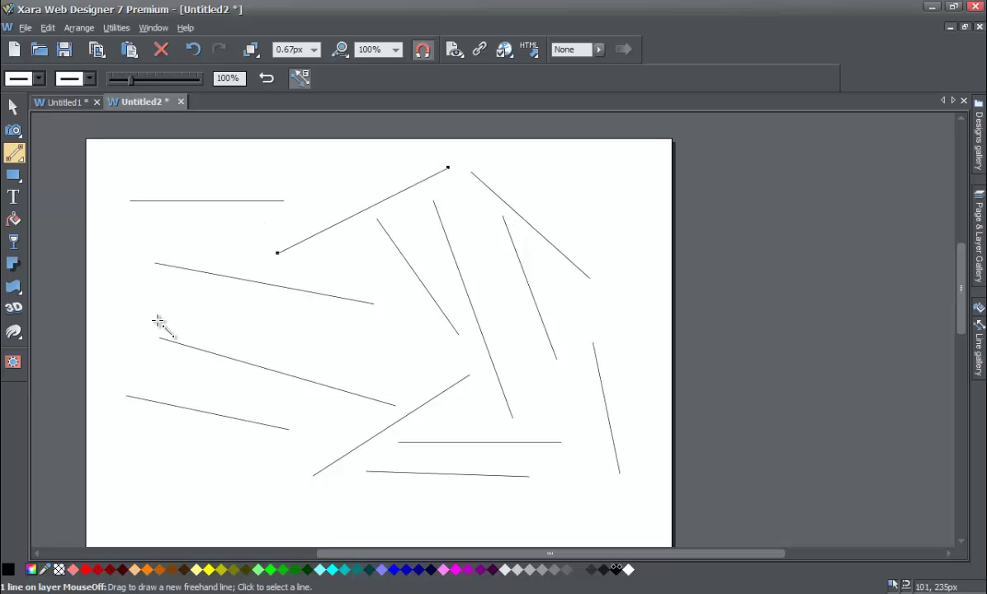
drag(136, 311, 269, 316)
drag(135, 470, 196, 458)
drag(274, 429, 294, 424)
drag(177, 499, 290, 477)
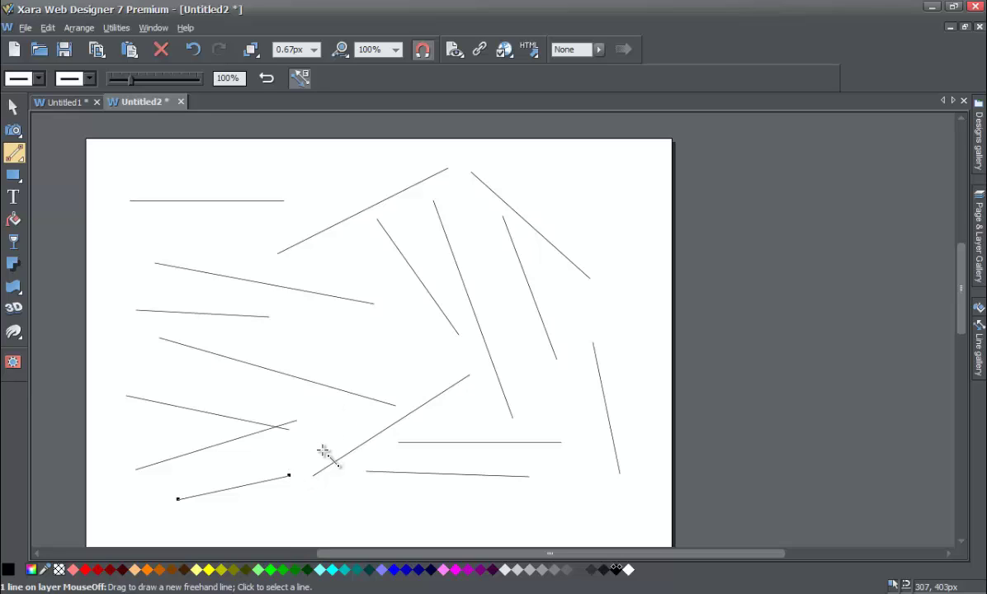
- Delete every line on the page and draw one new, nearly horizontal line
key(ctrl+a)
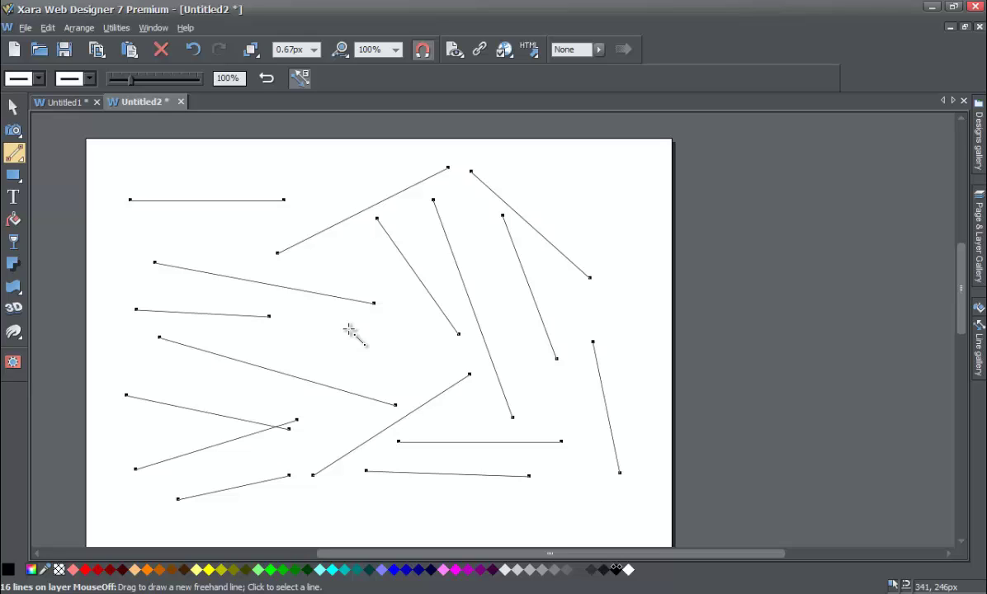
key(Delete)
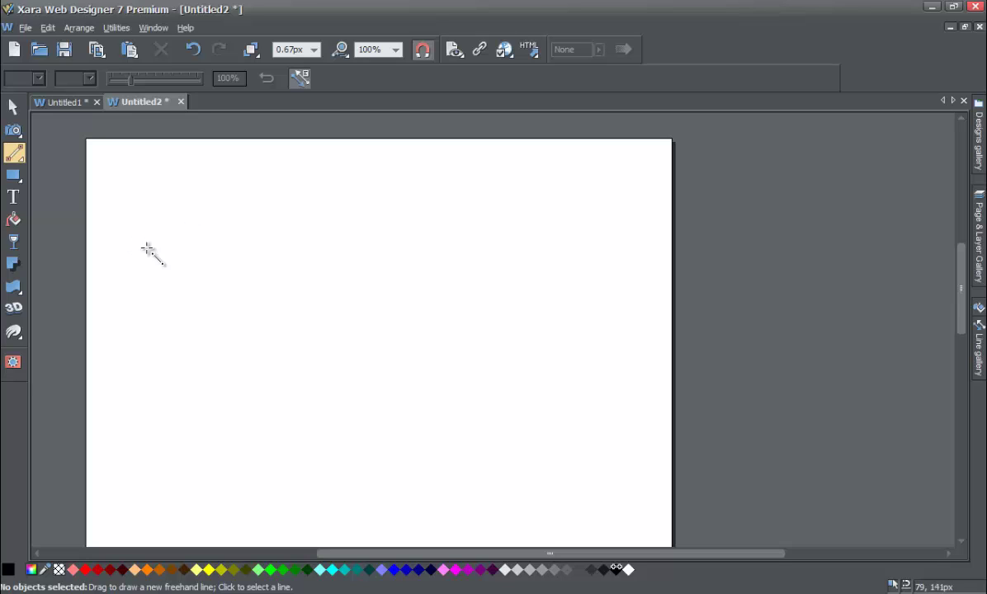
mouse_move(140, 245)
mouse_down()
mouse_move(381, 234)
mouse_move(392, 254)
mouse_up()
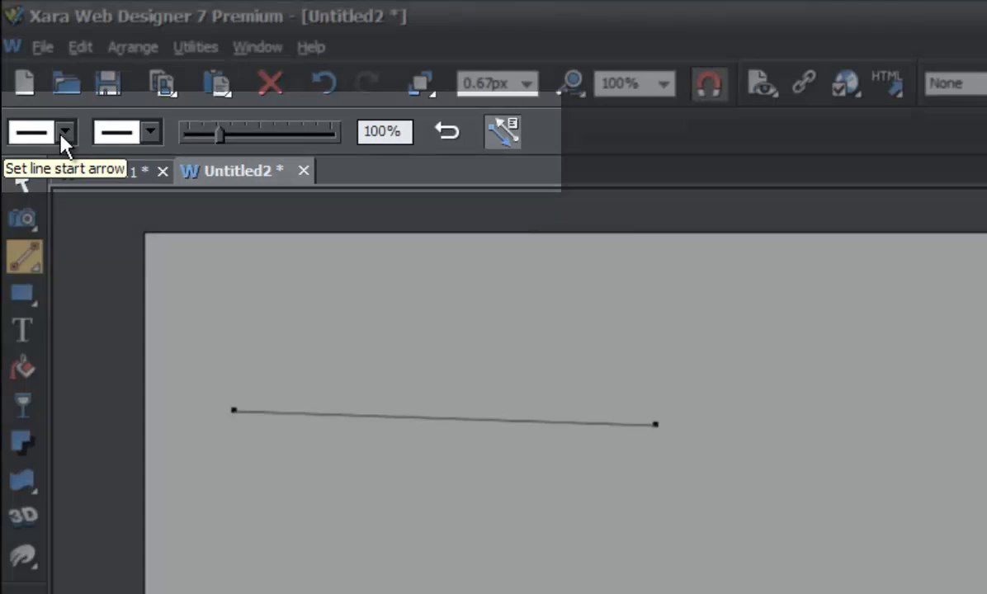
- Put a plain Straight arrowhead on the line's start end
click(65, 134)
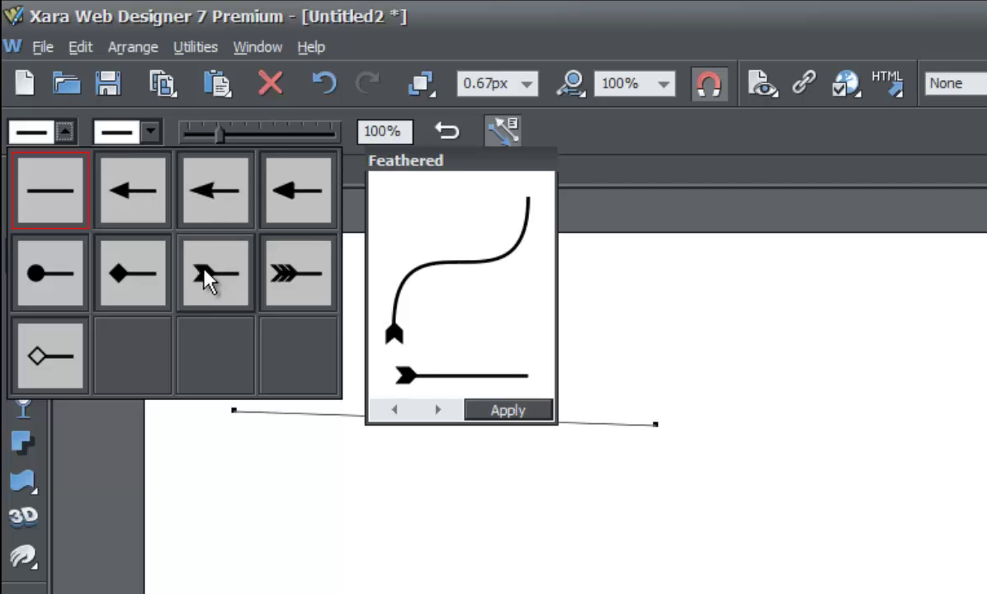
click(133, 190)
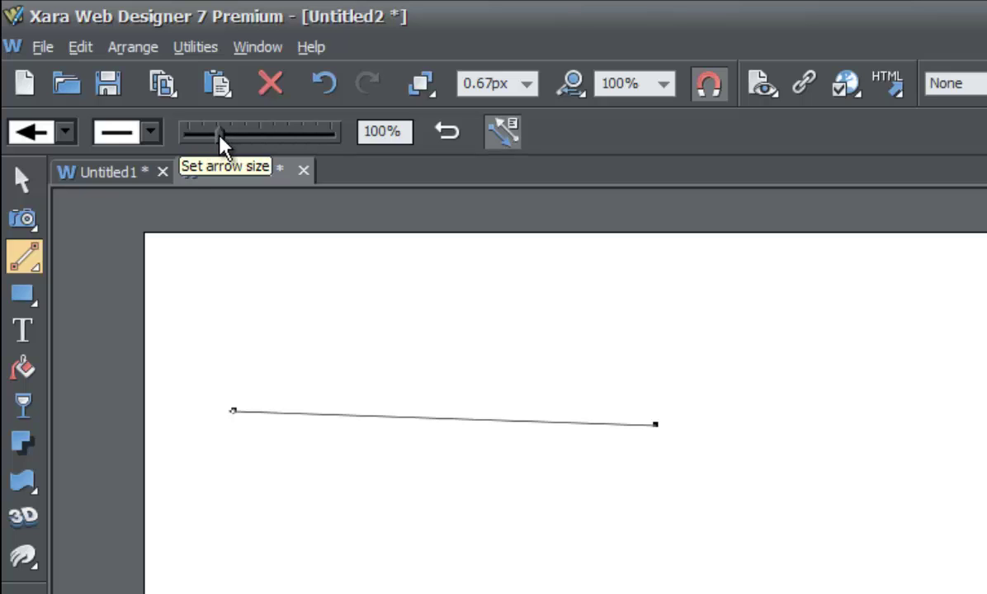
- Enlarge the start arrowhead to about 372% with the arrow size slider
drag(220, 138, 332, 141)
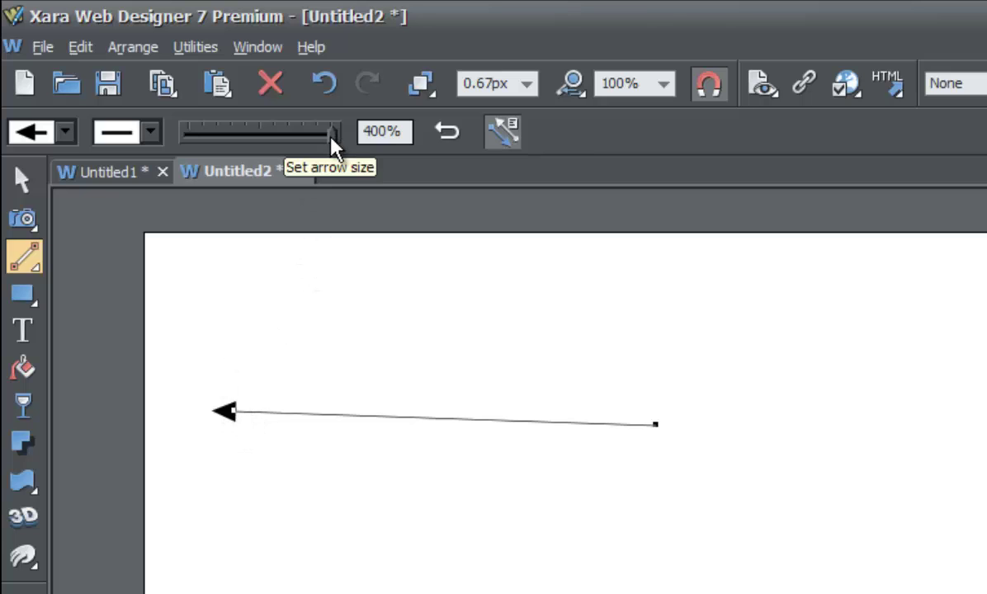
mouse_move(330, 139)
mouse_down()
mouse_move(264, 143)
mouse_move(321, 142)
mouse_up()
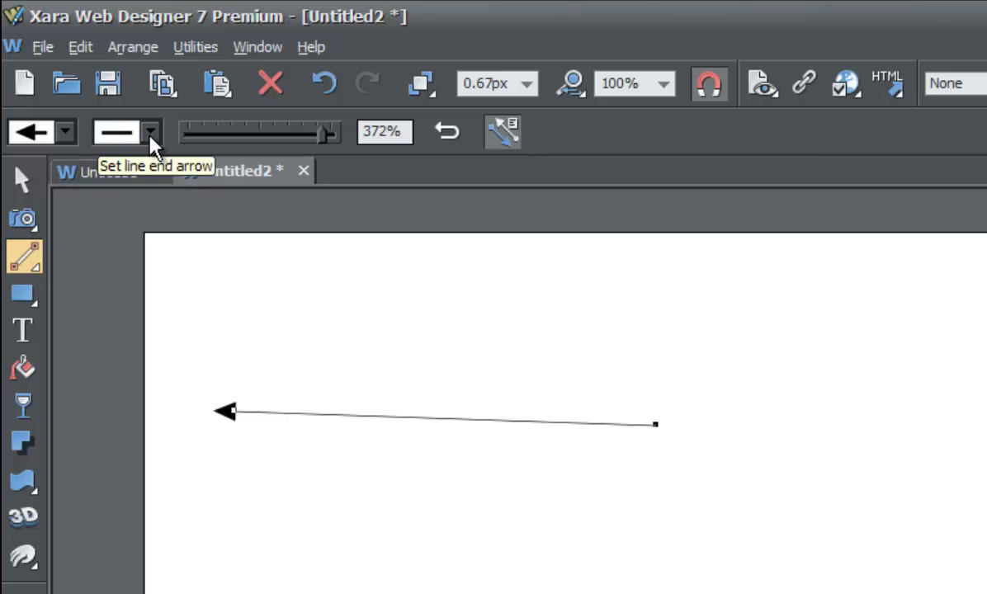
- Add a plain arrowhead to the line's end and enlarge both arrowheads
click(151, 134)
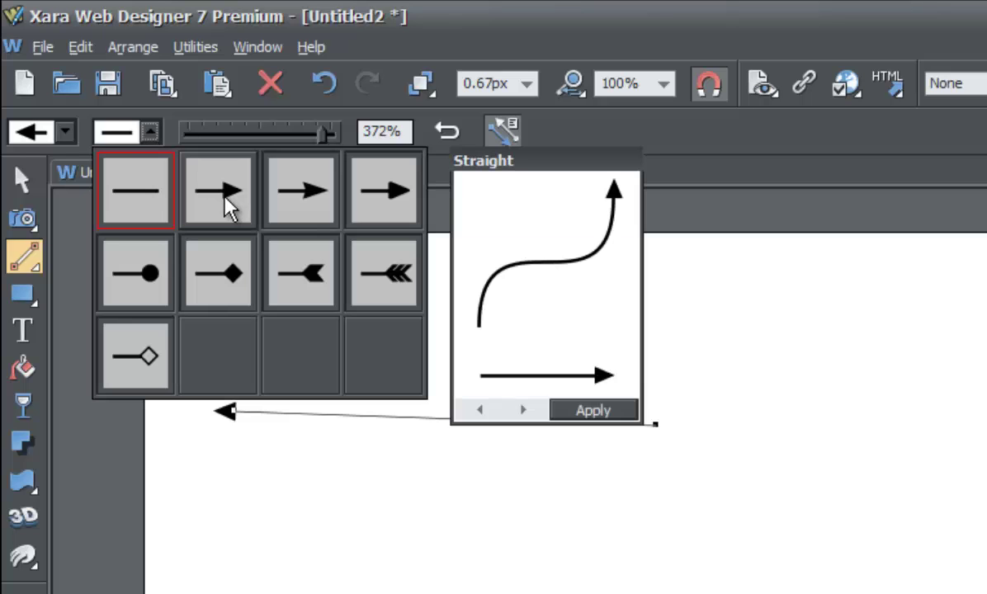
click(224, 195)
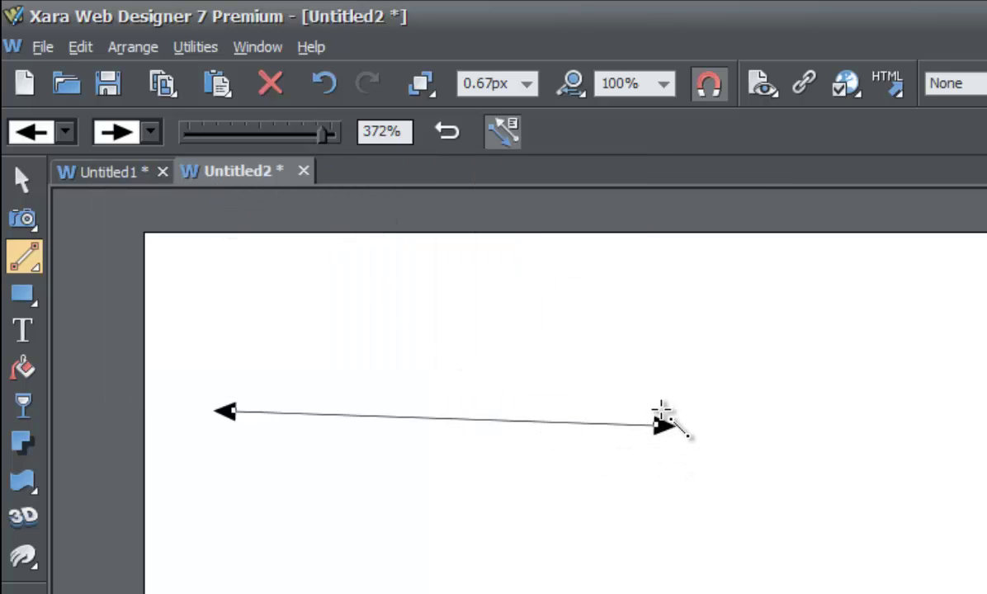
drag(329, 134, 359, 138)
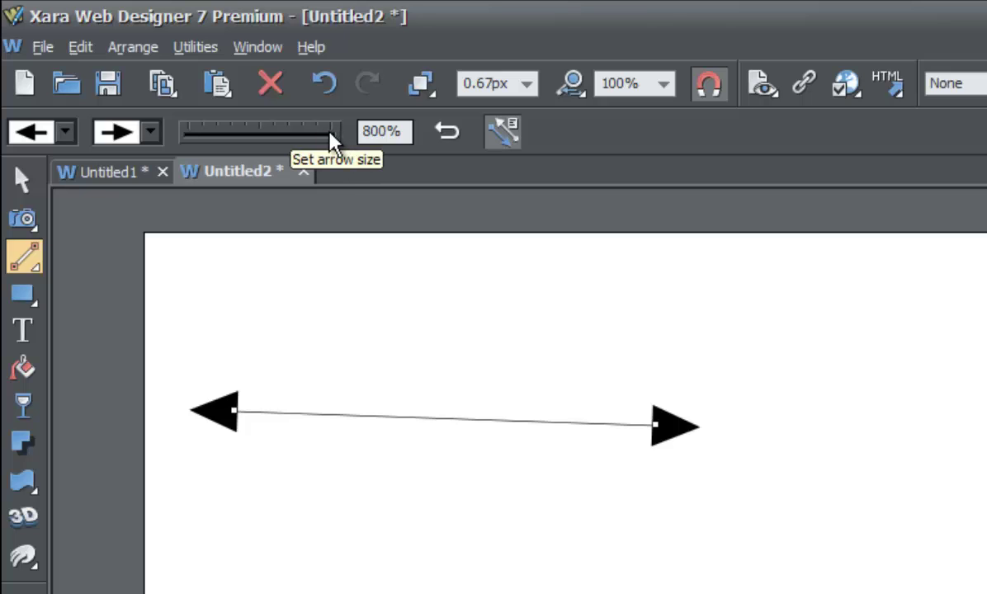
- Shrink both arrowheads from 800% down to 327% with the arrow size slider
drag(332, 138, 307, 138)
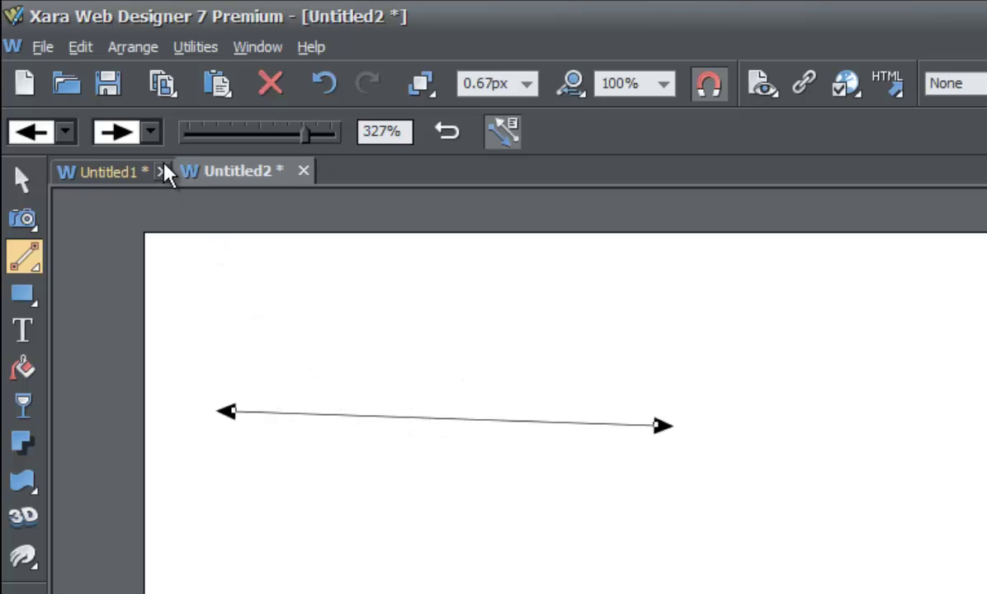
click(66, 131)
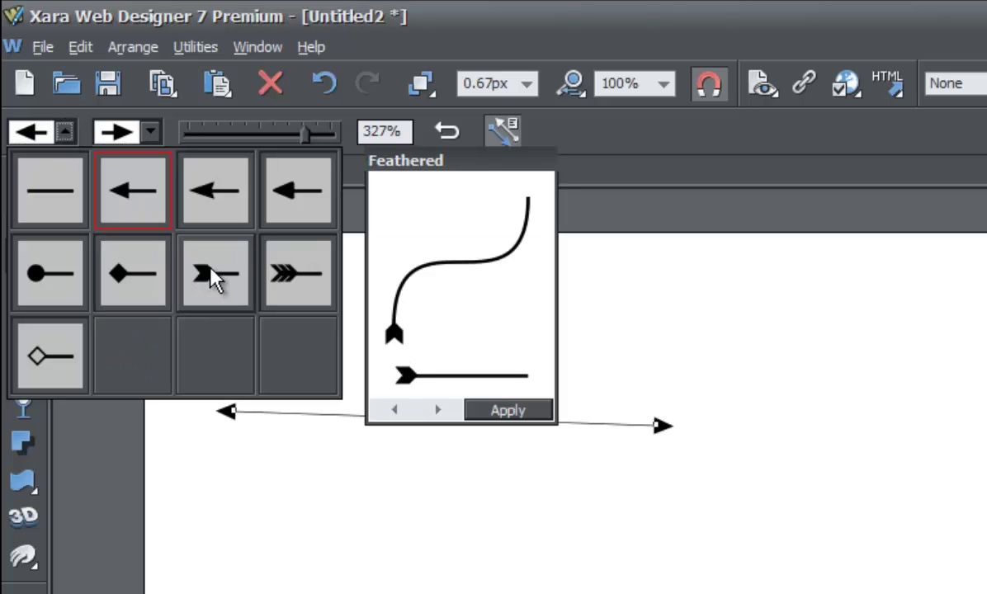
click(292, 275)
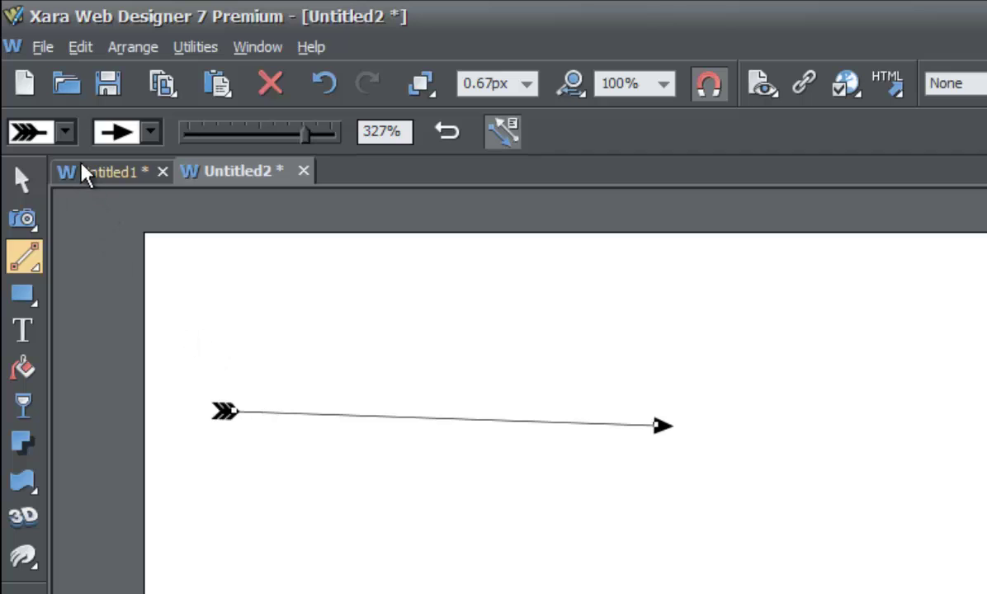
click(64, 132)
click(132, 193)
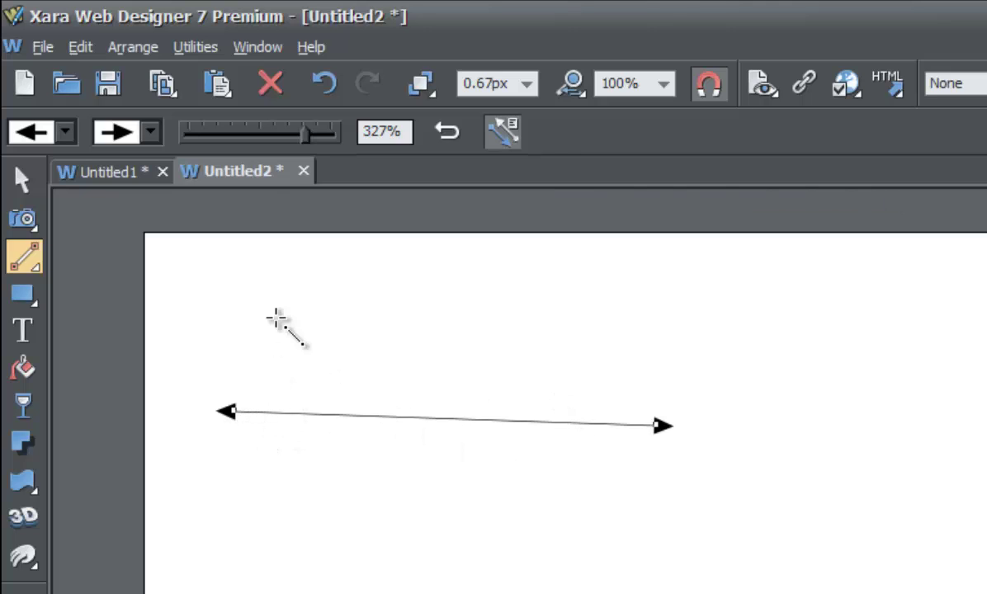
- Set the line's start arrow to Spot, then apply Reverse paths three times so the dot ends on the right
click(66, 132)
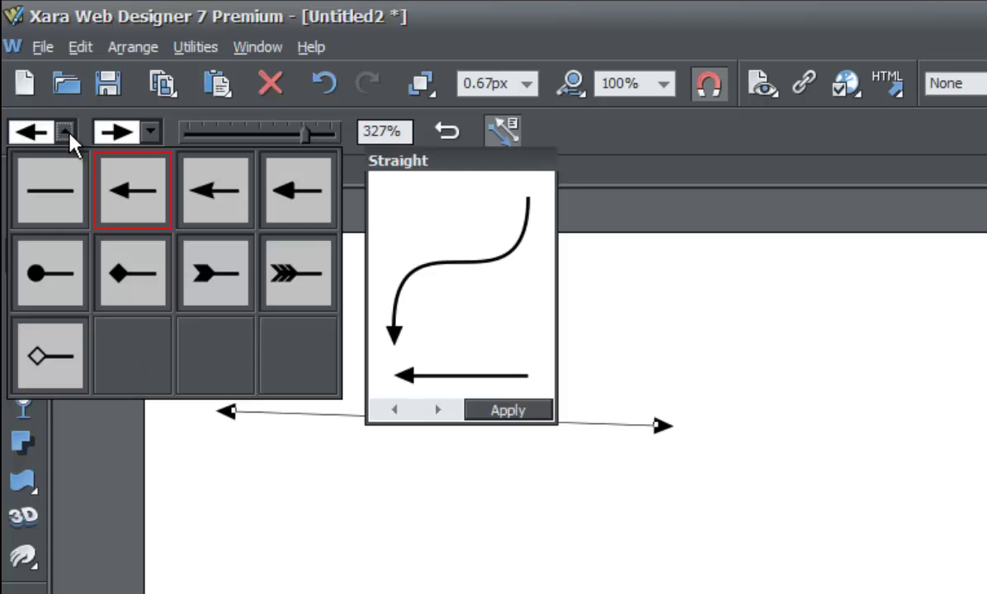
click(57, 277)
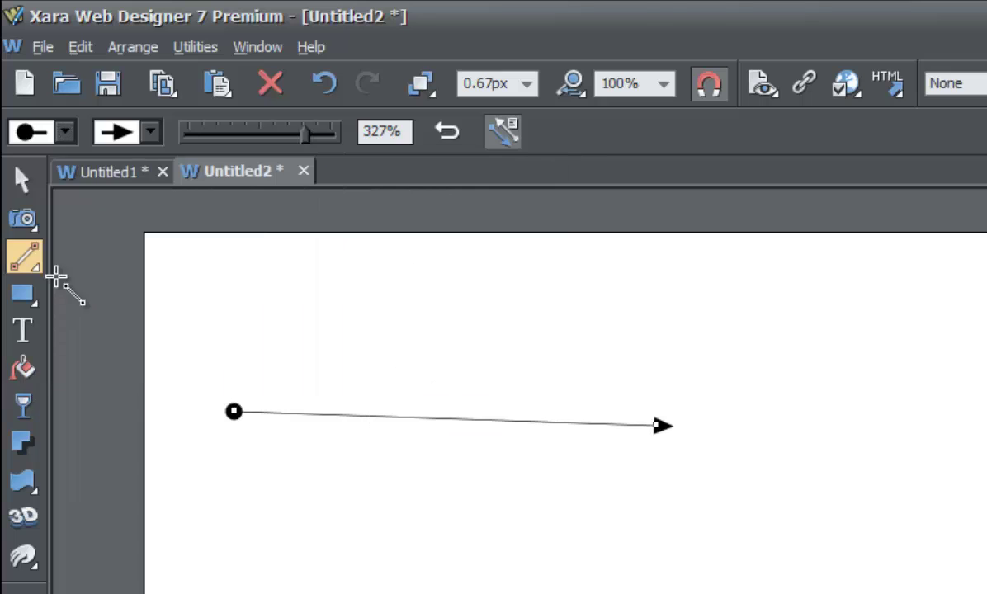
click(437, 136)
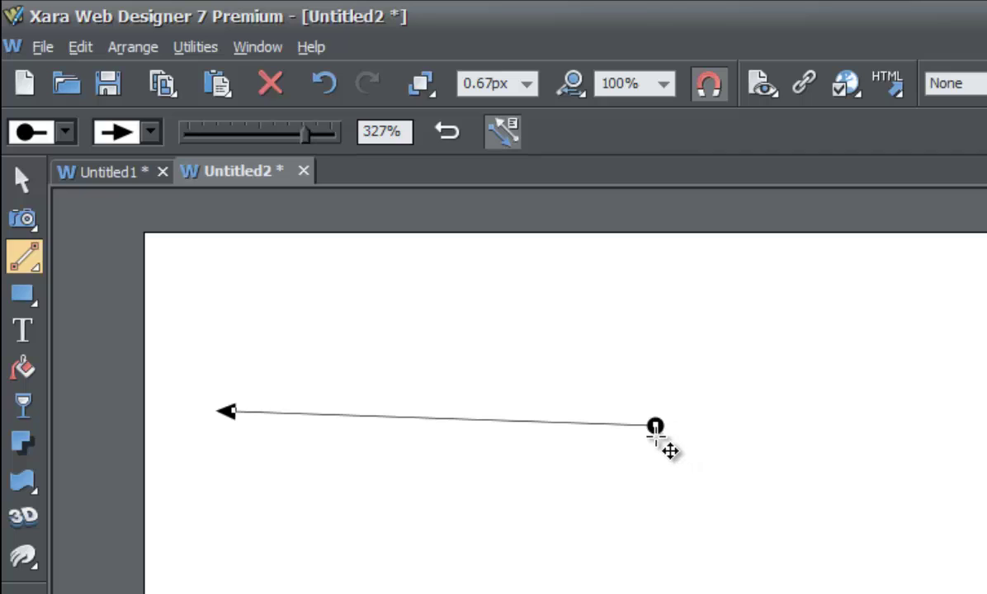
click(449, 138)
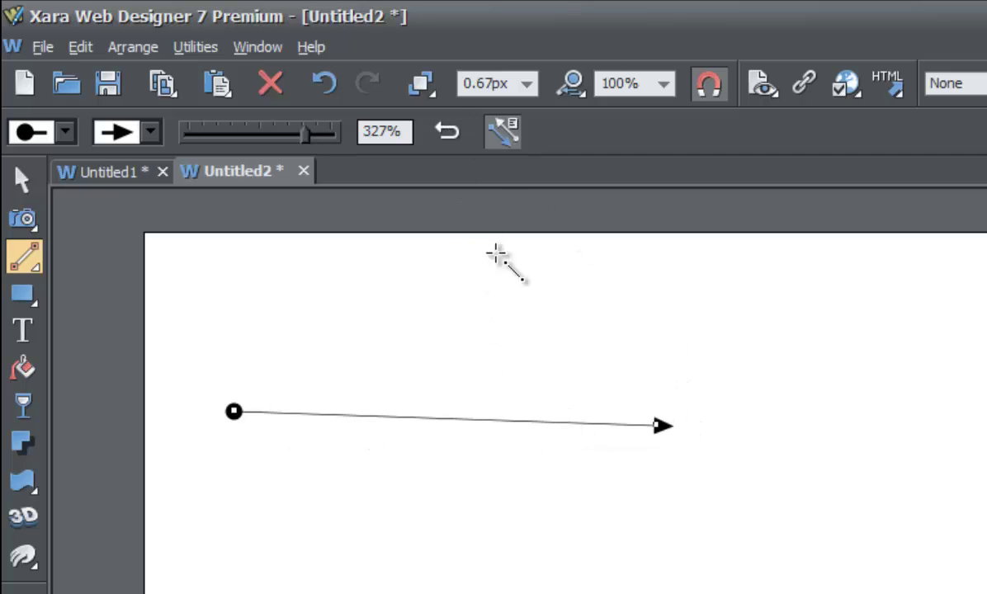
click(447, 132)
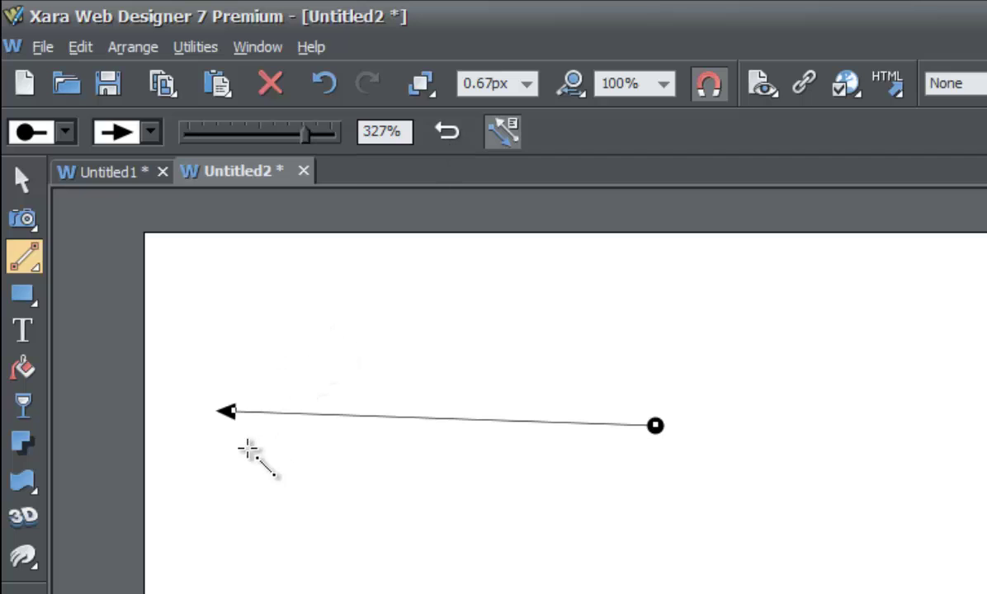